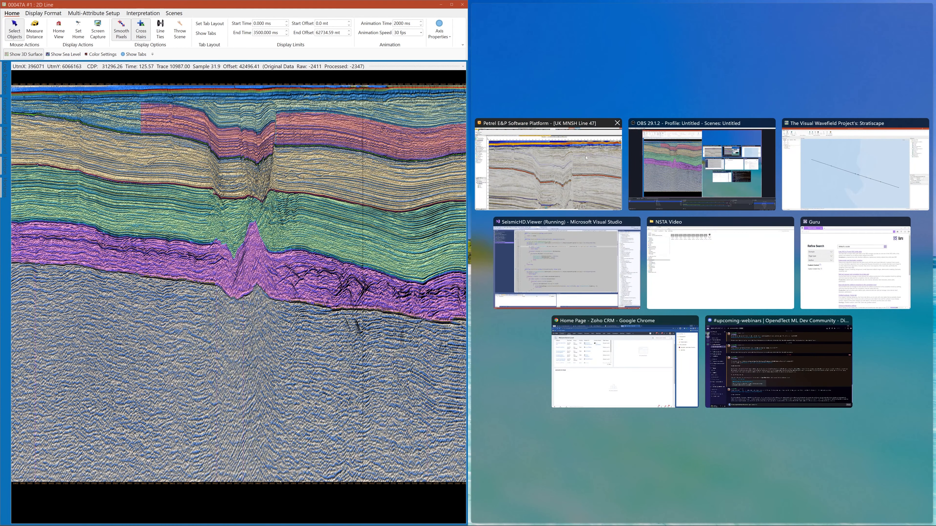
Switch to the Petrel interpretation window beside the 2D line view and collapse its Input and Windows panes to enlarge the section.
{"action": "left_click", "coordinate": [585, 157]}
{"action": "left_click_drag", "start_coordinate": [404, 6], "coordinate": [935, 45]}
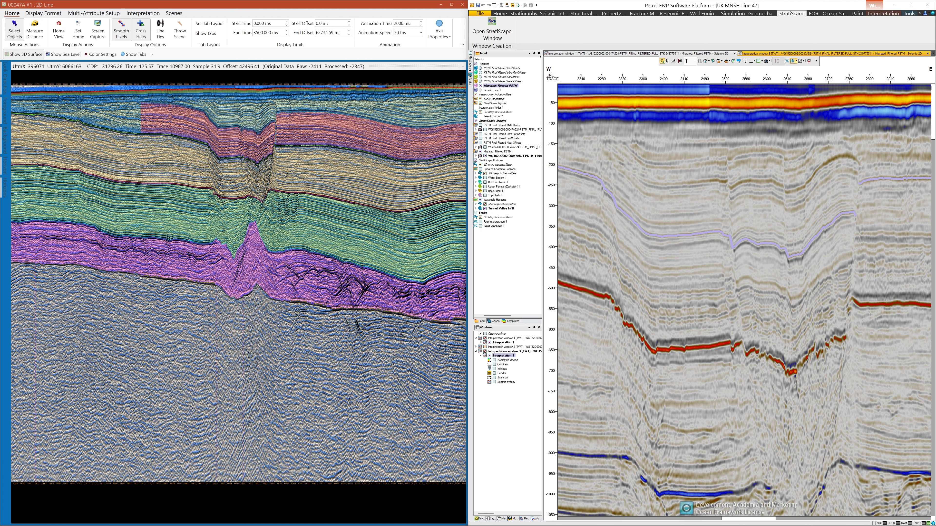
{"action": "left_click", "coordinate": [534, 53]}
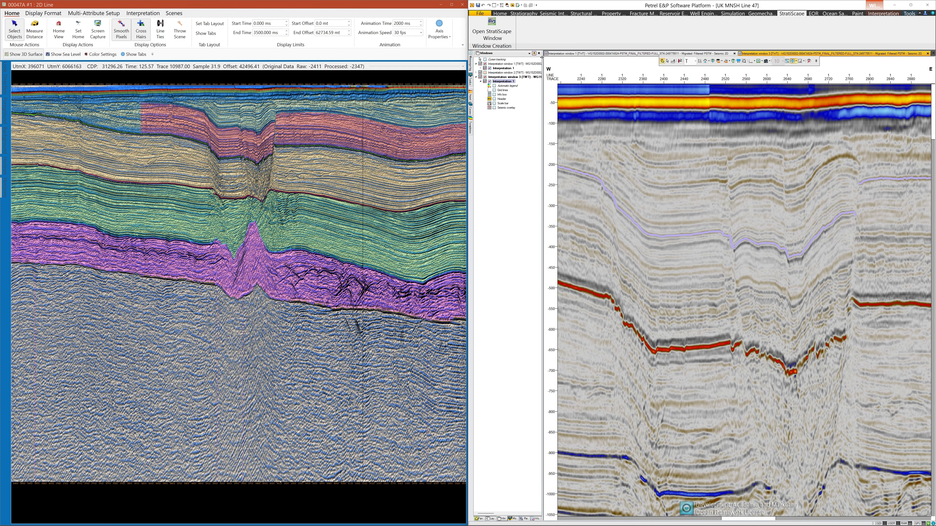
{"action": "left_click", "coordinate": [534, 53]}
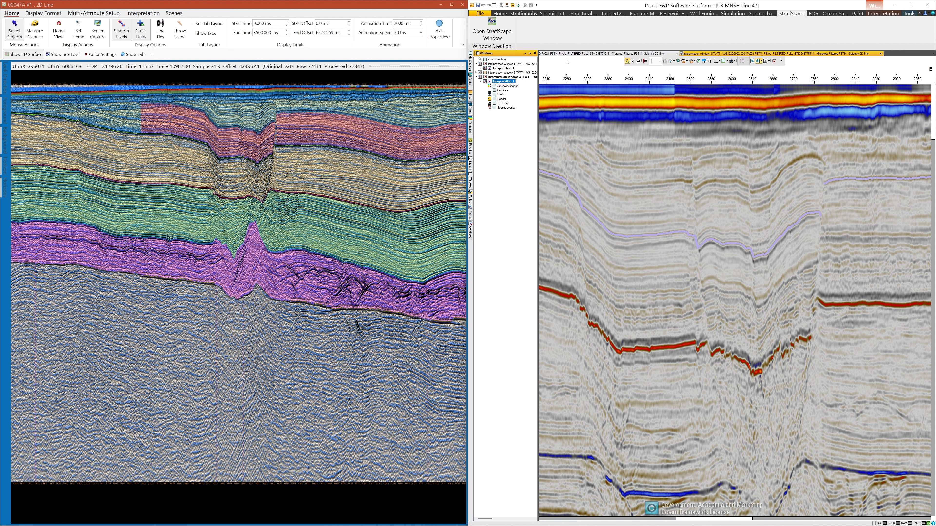
{"action": "left_click_drag", "start_coordinate": [650, 235], "coordinate": [633, 144]}
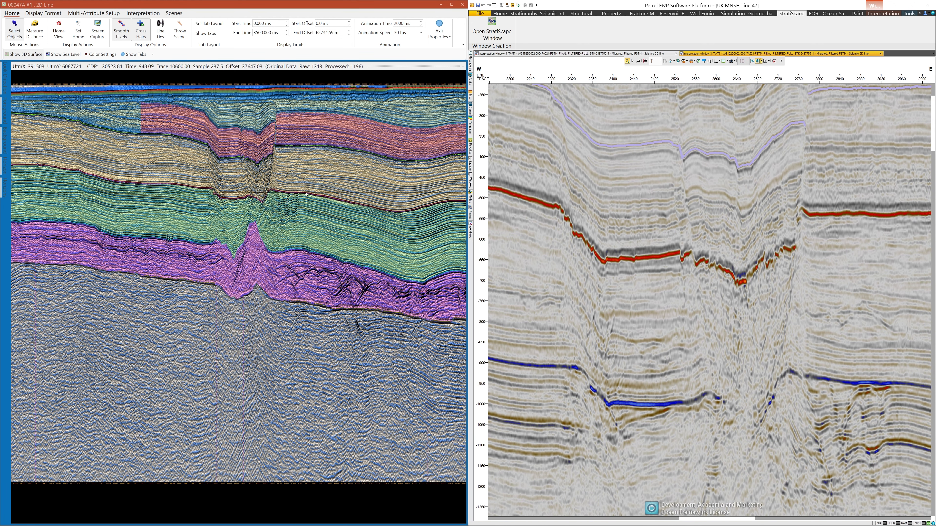
Turn off the coloured fills between horizons on the 2D line around the faulted trough.
{"action": "middle_click_drag", "start_coordinate": [309, 227], "coordinate": [281, 265]}
{"action": "scroll", "coordinate": [228, 184], "scroll_direction": "up", "scroll_amount": 3}
{"action": "scroll", "coordinate": [228, 184], "scroll_direction": "up", "scroll_amount": 2}
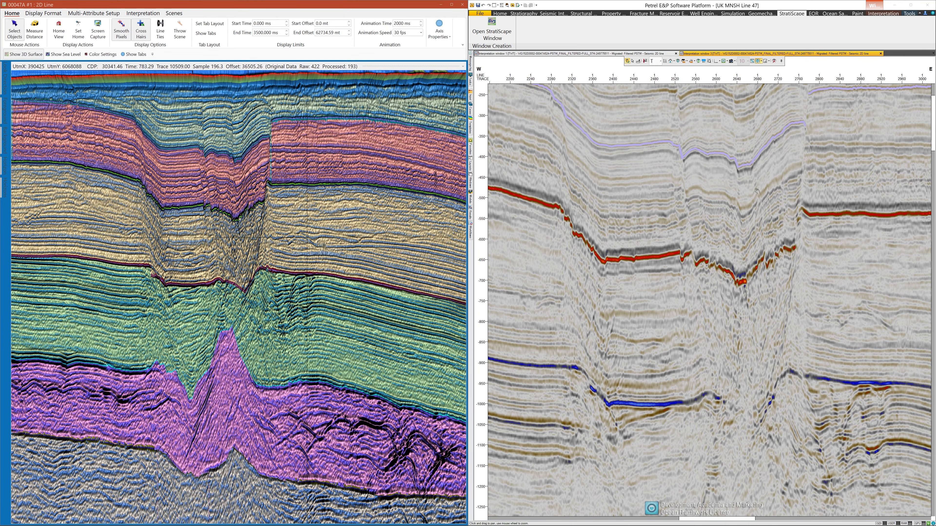
{"action": "left_click_drag", "start_coordinate": [716, 175], "coordinate": [739, 252]}
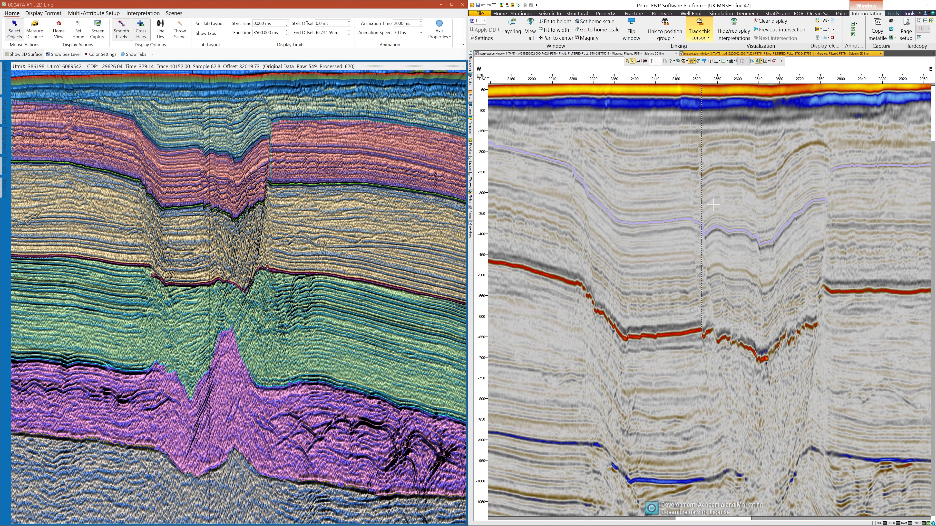
{"action": "left_click_drag", "start_coordinate": [210, 140], "coordinate": [242, 215]}
{"action": "scroll", "coordinate": [239, 174], "scroll_direction": "up", "scroll_amount": 4}
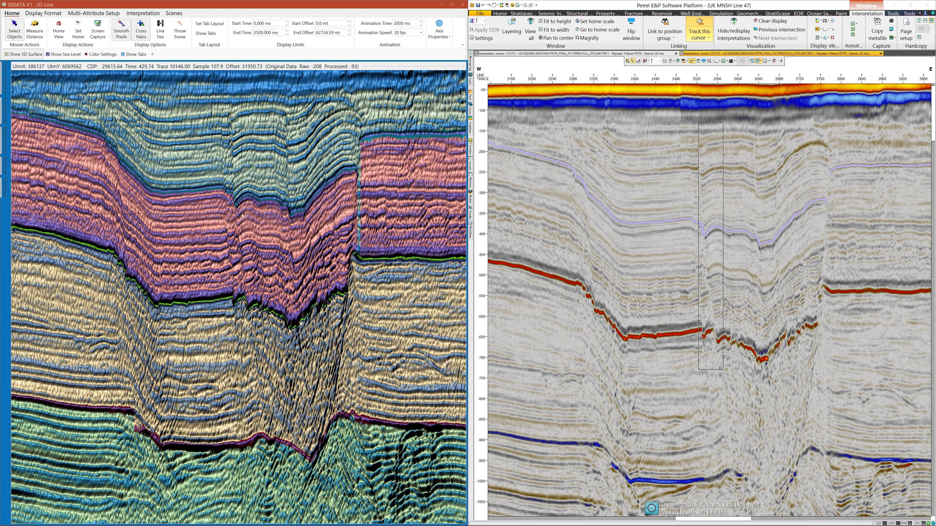
{"action": "left_click", "coordinate": [136, 15]}
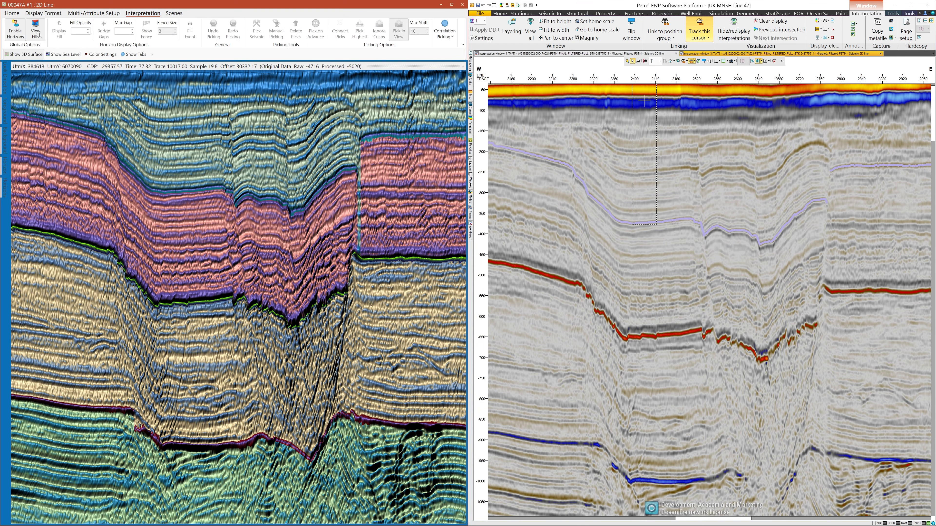
{"action": "left_click", "coordinate": [40, 36]}
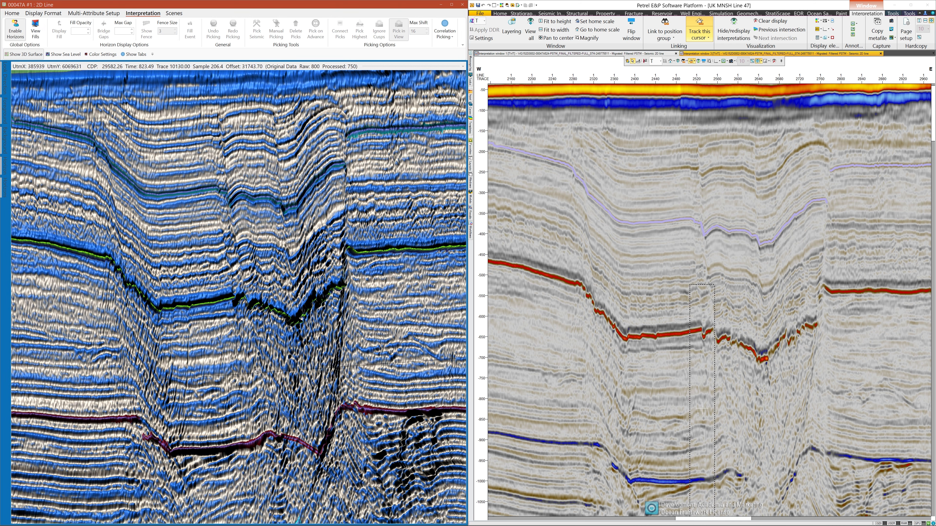
Select the shallow teal horizon crossing the faulted trough on the 2D line.
{"action": "middle_click_drag", "start_coordinate": [256, 371], "coordinate": [265, 409]}
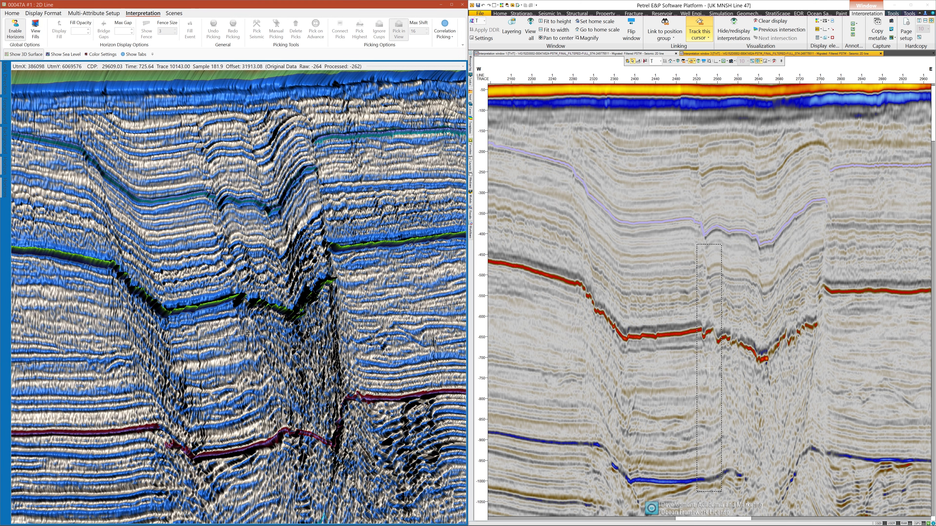
{"action": "middle_click_drag", "start_coordinate": [247, 333], "coordinate": [251, 337]}
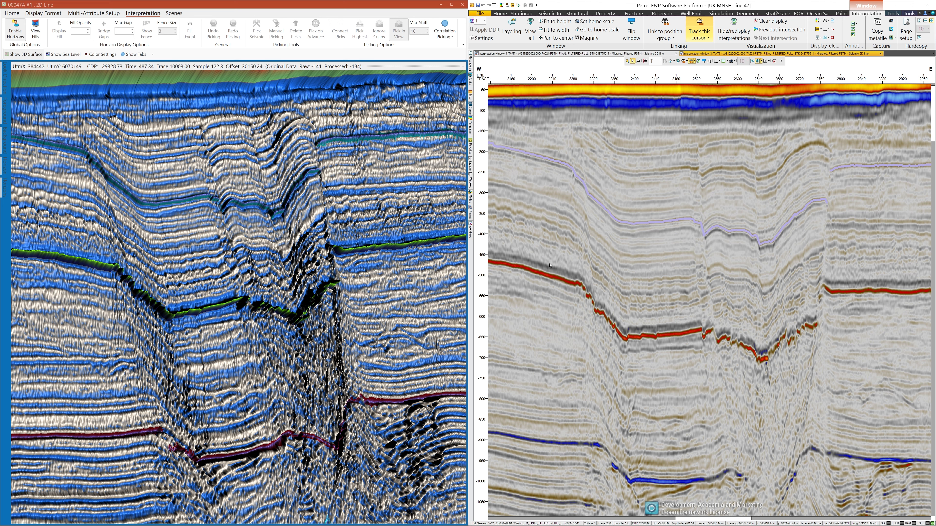
{"action": "left_click", "coordinate": [262, 205]}
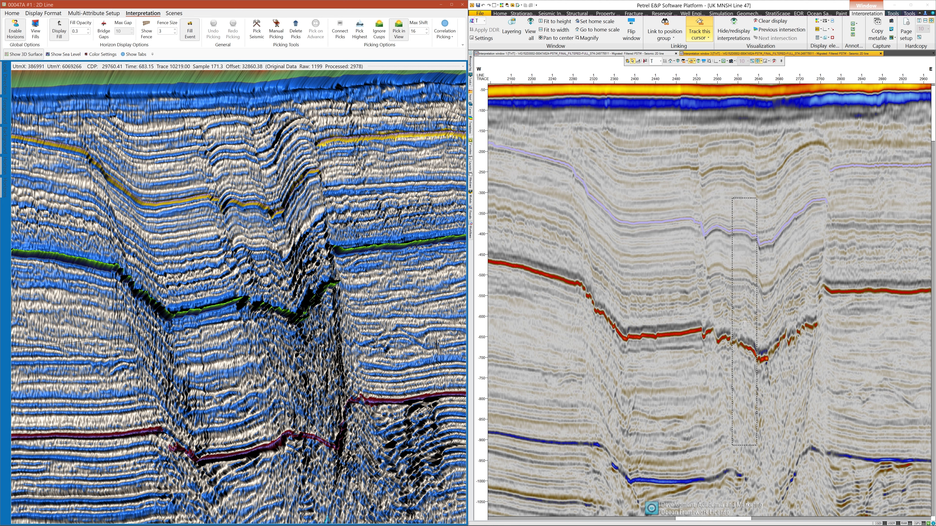
Try picking a segment of the selected horizon on the shallow event east of the fault, and undo the pick.
{"action": "middle_click_drag", "start_coordinate": [296, 350], "coordinate": [282, 333]}
{"action": "scroll", "coordinate": [263, 271], "scroll_direction": "up", "scroll_amount": 3}
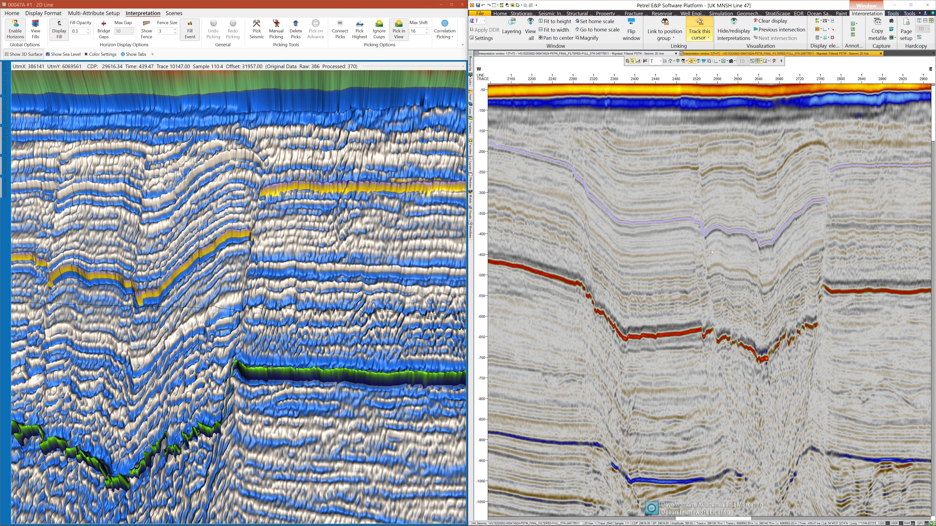
{"action": "scroll", "coordinate": [711, 253], "scroll_direction": "down", "scroll_amount": 3}
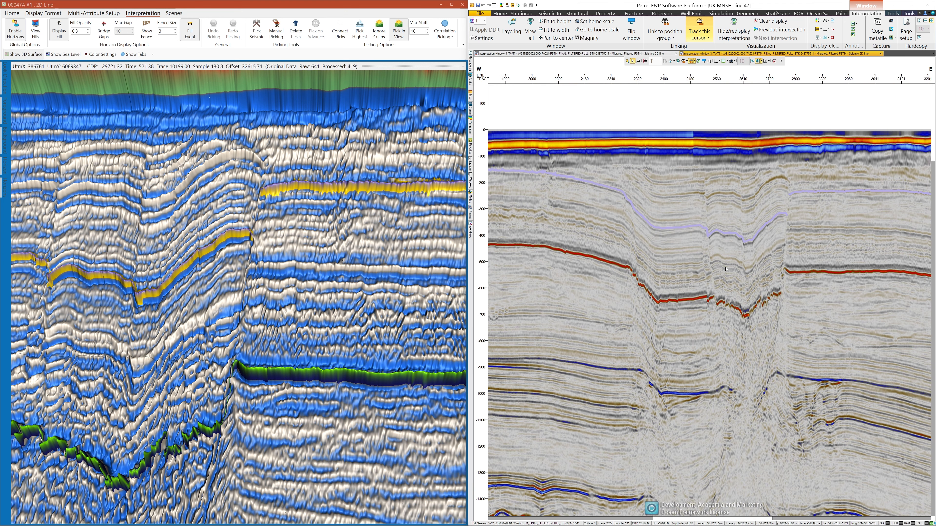
{"action": "right_click", "coordinate": [717, 246]}
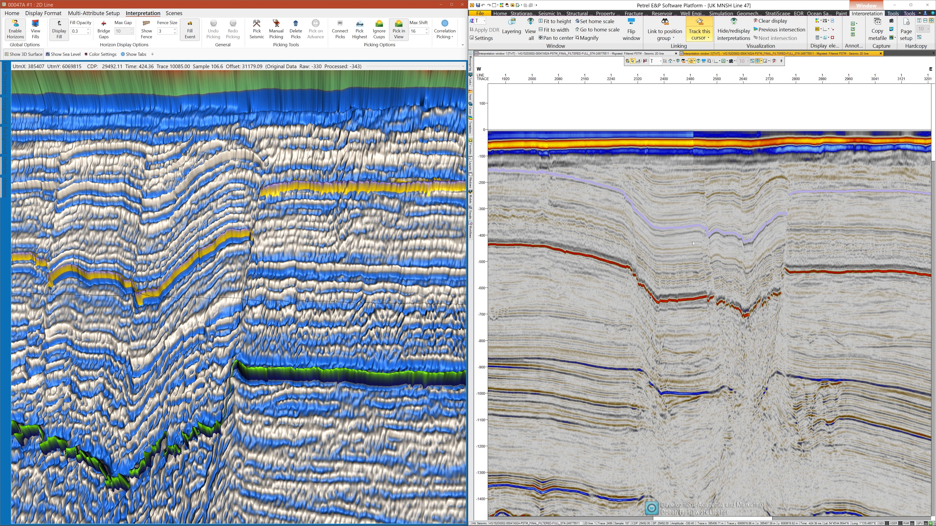
{"action": "middle_click_drag", "start_coordinate": [693, 244], "coordinate": [640, 248]}
{"action": "scroll", "coordinate": [640, 248], "scroll_direction": "up", "scroll_amount": 3}
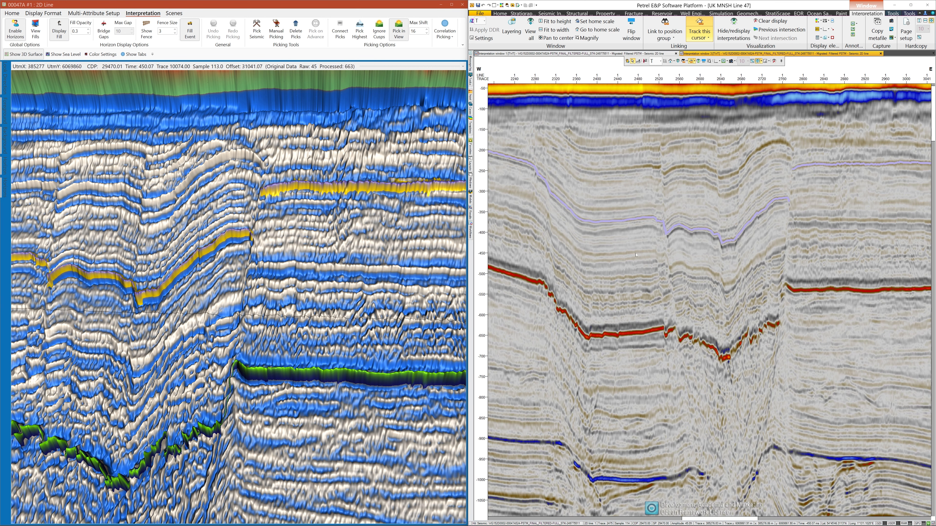
{"action": "middle_click_drag", "start_coordinate": [299, 327], "coordinate": [372, 347]}
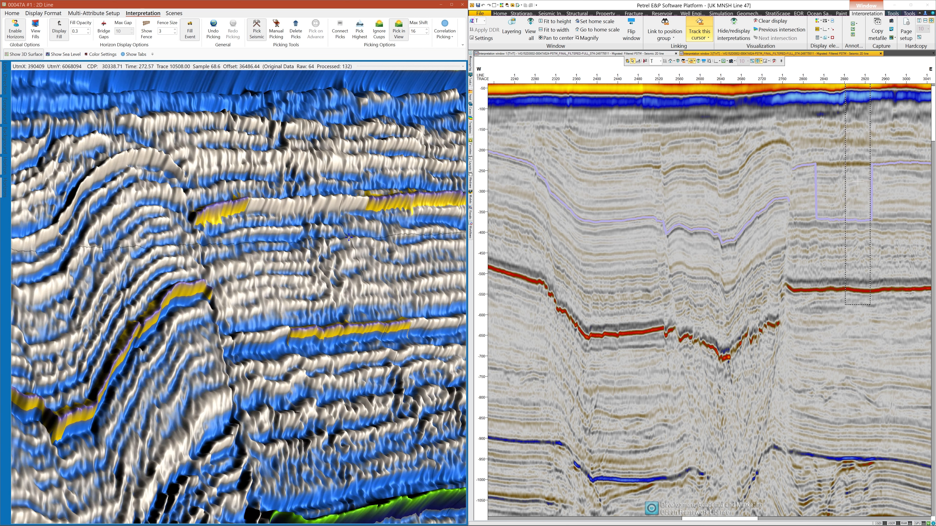
{"action": "left_click", "coordinate": [855, 164]}
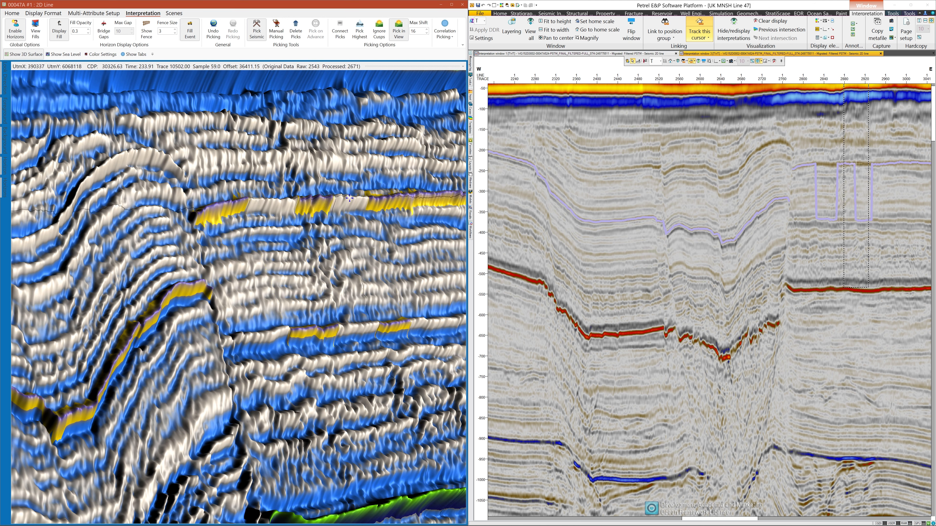
{"action": "left_click", "coordinate": [215, 37]}
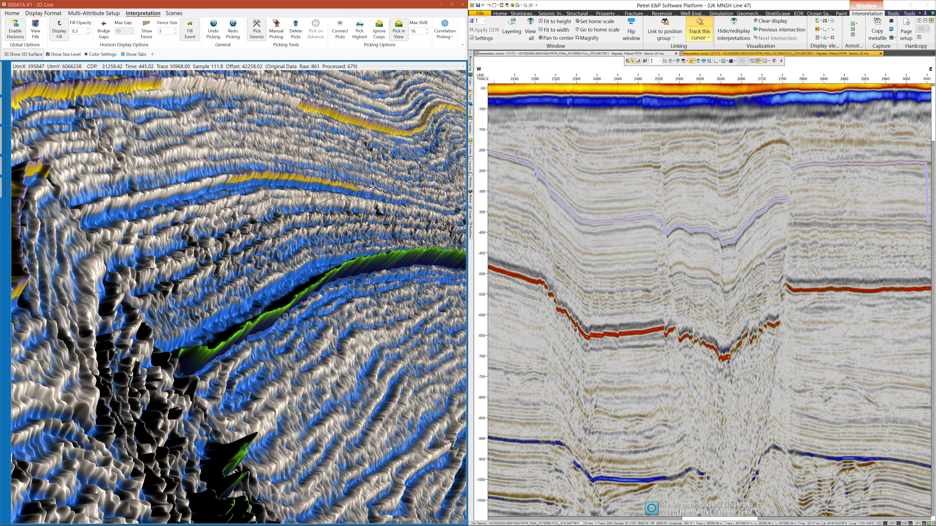
Undo the misplaced horizon pick on the deeper event over the gentle arch east of the fault.
{"action": "left_click_drag", "start_coordinate": [866, 221], "coordinate": [570, 223]}
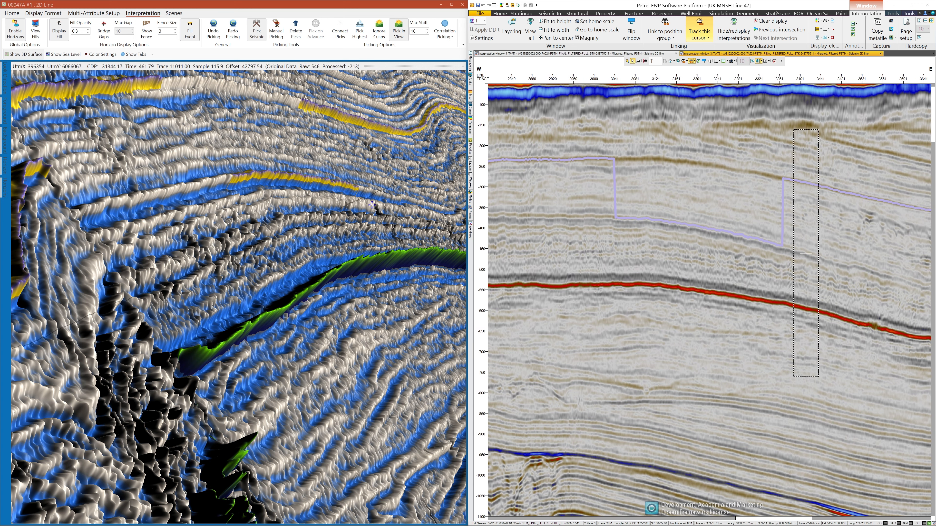
{"action": "mouse_move", "coordinate": [360, 242]}
{"action": "middle_mouse_down"}
{"action": "mouse_move", "coordinate": [337, 234]}
{"action": "mouse_move", "coordinate": [360, 236]}
{"action": "mouse_move", "coordinate": [299, 284]}
{"action": "mouse_move", "coordinate": [288, 218]}
{"action": "middle_mouse_up"}
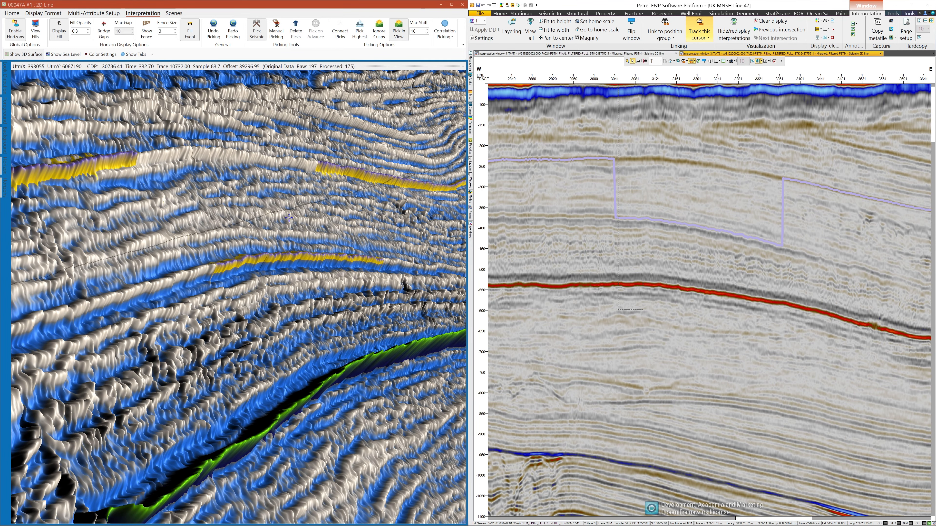
{"action": "left_click", "coordinate": [214, 34]}
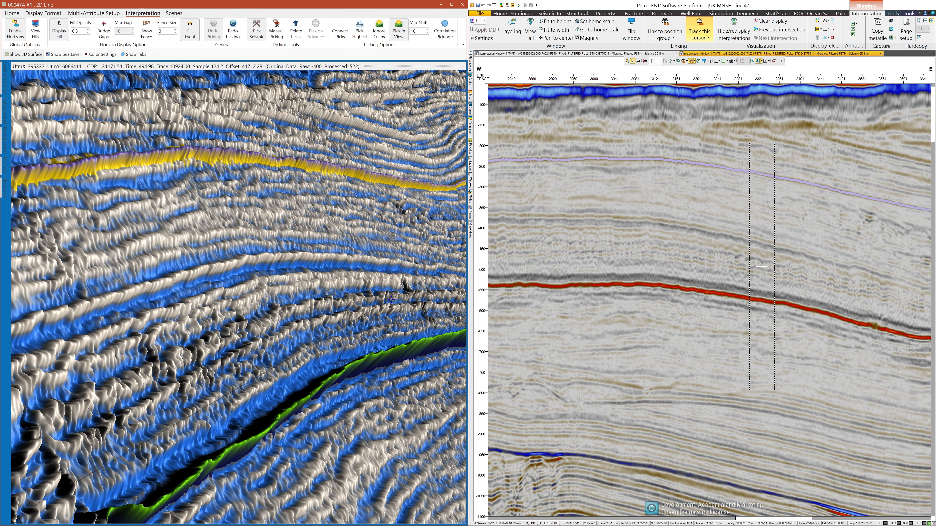
Compare the Ultra-Far-Offsets and Far-Offsets versions on the Petrel section, and return it to Migrated Filtered PSTM.
{"action": "middle_click_drag", "start_coordinate": [269, 340], "coordinate": [291, 344]}
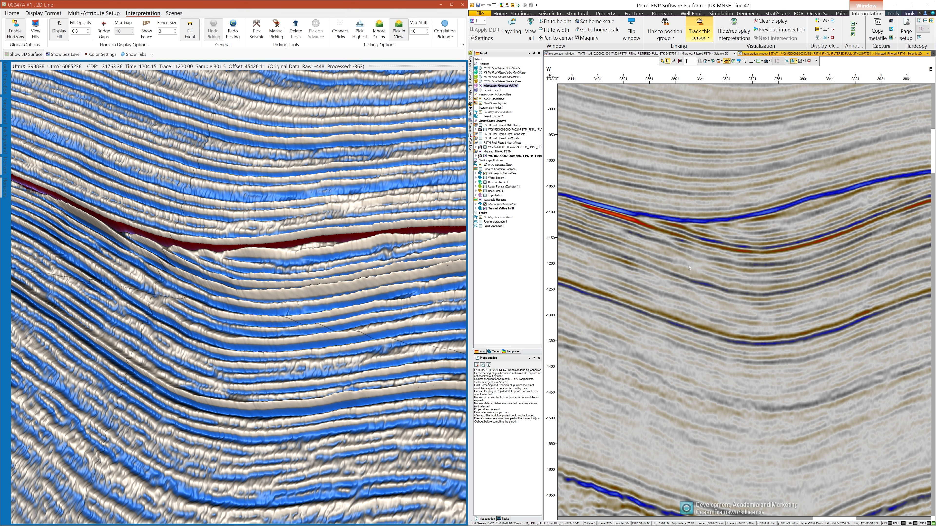
{"action": "right_click", "coordinate": [682, 307]}
{"action": "middle_click_drag", "start_coordinate": [682, 304], "coordinate": [679, 332]}
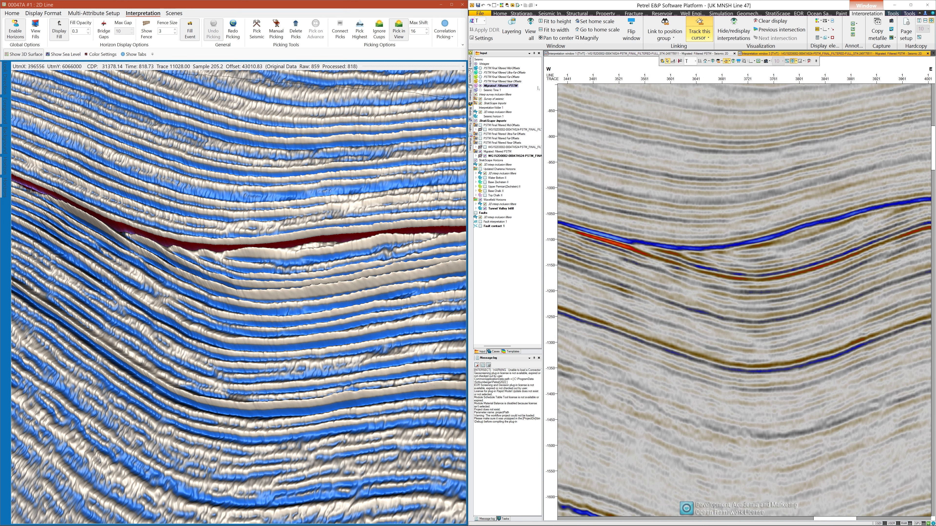
{"action": "left_click", "coordinate": [485, 130]}
{"action": "left_click", "coordinate": [480, 73]}
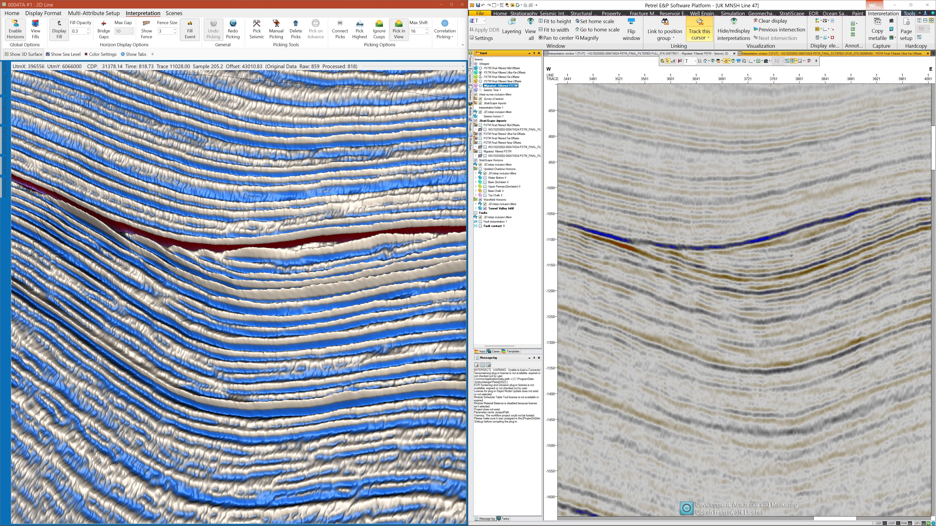
{"action": "left_click", "coordinate": [481, 77]}
{"action": "left_click", "coordinate": [481, 86]}
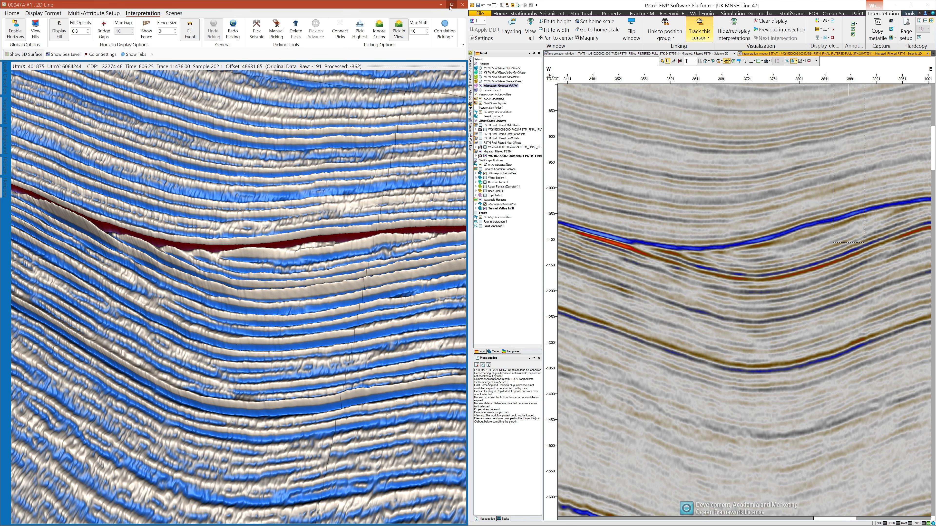
Maximize the 2D line view and set its multi-attribute format to Version Morph.
{"action": "left_click", "coordinate": [452, 4]}
{"action": "left_click_drag", "start_coordinate": [439, 372], "coordinate": [474, 360]}
{"action": "middle_click_drag", "start_coordinate": [450, 320], "coordinate": [386, 332]}
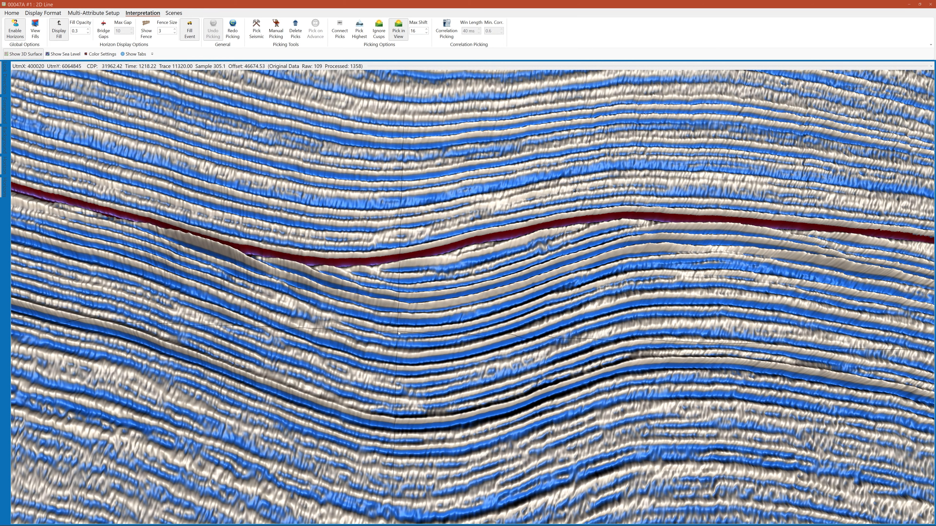
{"action": "left_click", "coordinate": [106, 14]}
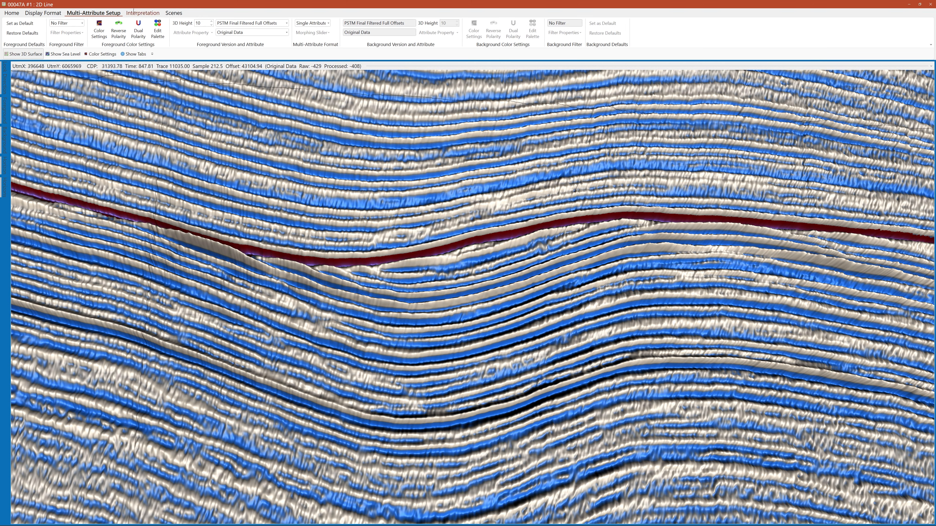
{"action": "left_click", "coordinate": [309, 23]}
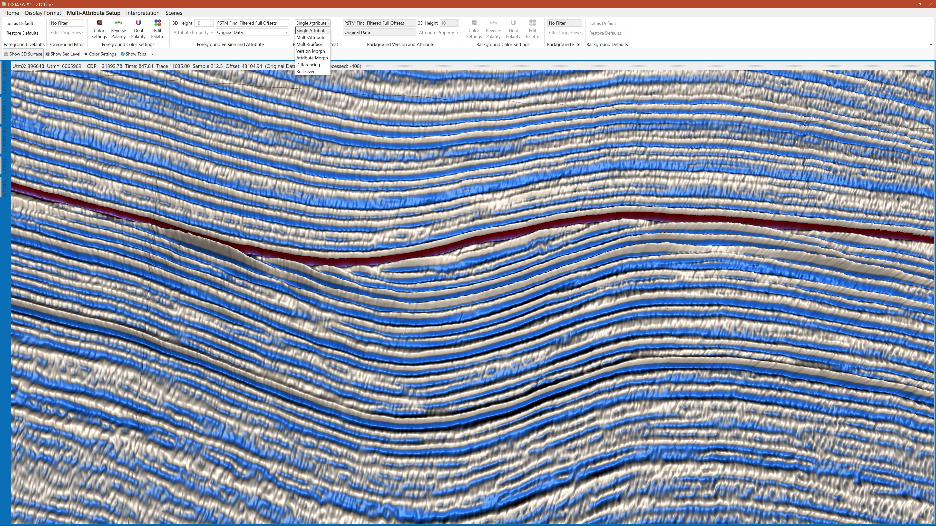
{"action": "left_click", "coordinate": [309, 51]}
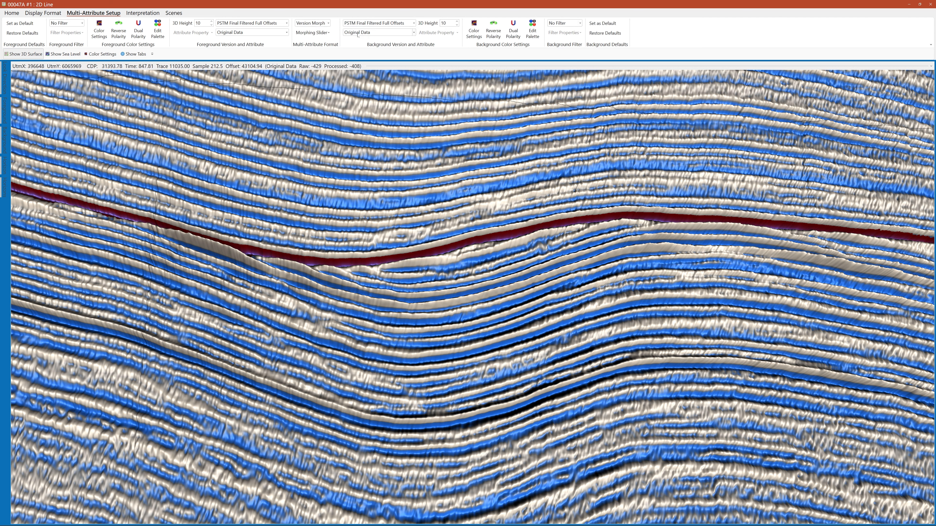
Set the background version to PSTM Final Filtered Far-Offsets and the foreground to PSTM Final Filtered Near-Offsets, and open the morphing slider.
{"action": "left_click", "coordinate": [358, 34]}
{"action": "left_click", "coordinate": [358, 33]}
{"action": "left_click", "coordinate": [360, 24]}
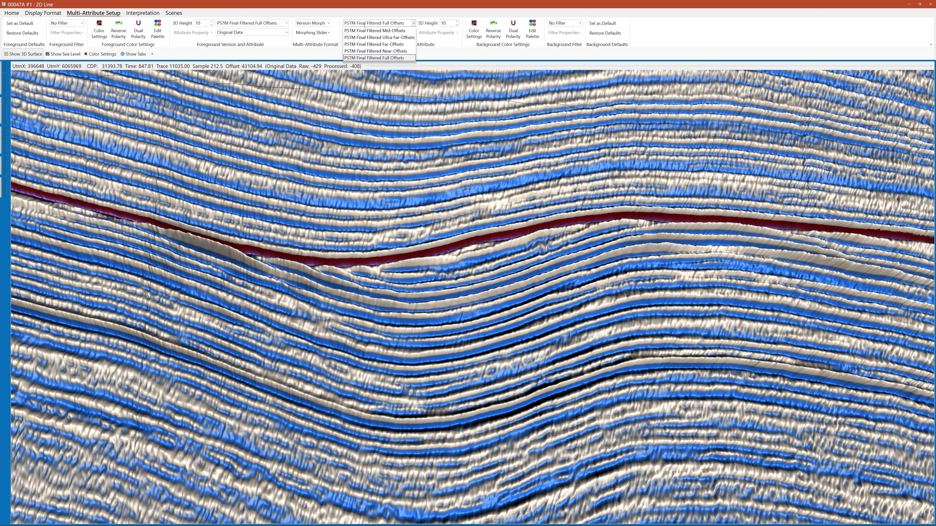
{"action": "left_click", "coordinate": [363, 44]}
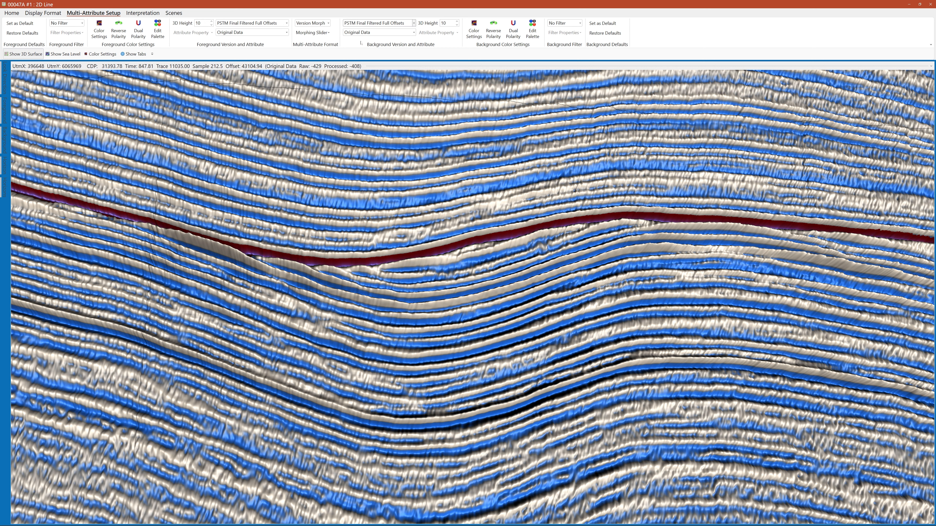
{"action": "left_click", "coordinate": [267, 24]}
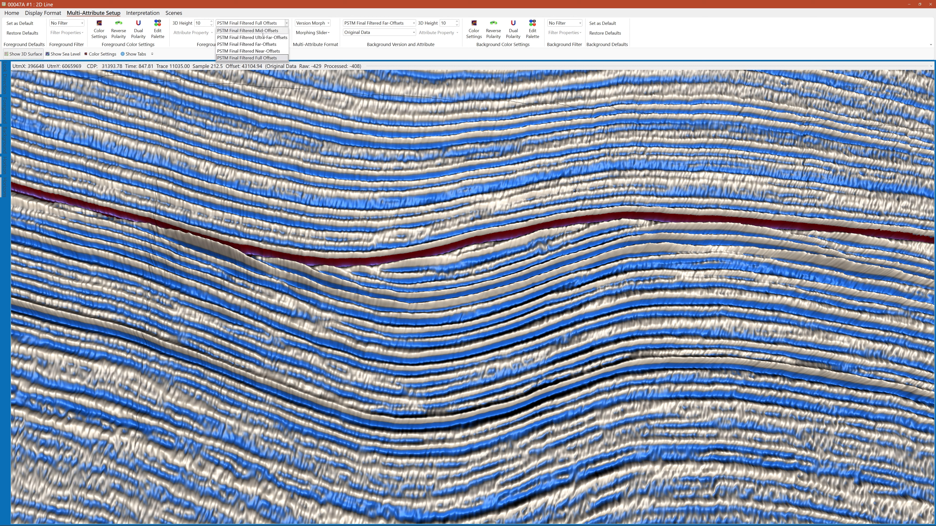
{"action": "left_click", "coordinate": [262, 51]}
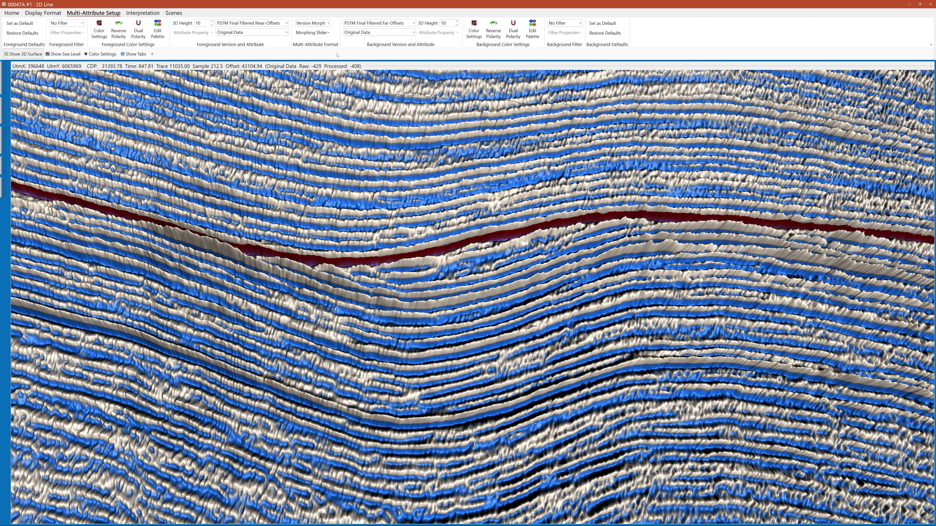
{"action": "left_click", "coordinate": [318, 34]}
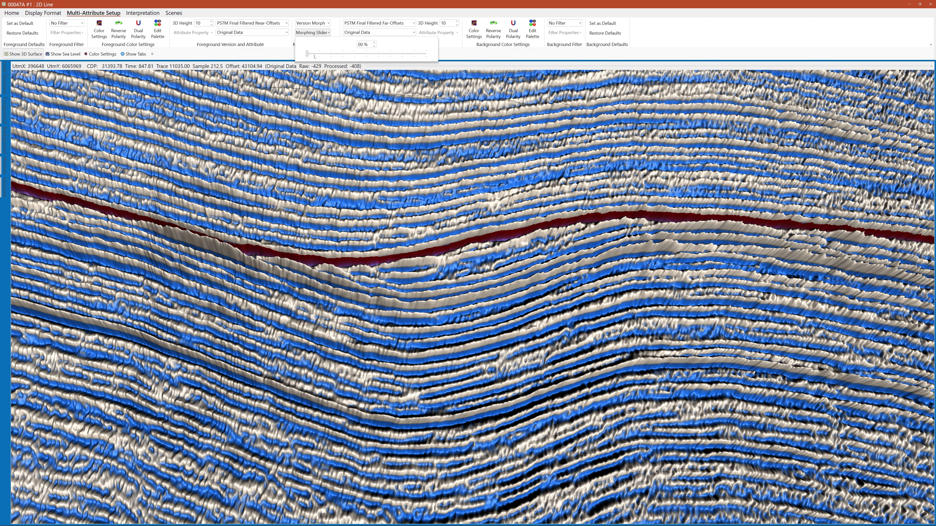
Morph the maximized 2D section between the Near-Offsets and Far-Offsets versions to compare their reflectors.
{"action": "left_click_drag", "start_coordinate": [307, 54], "coordinate": [287, 59]}
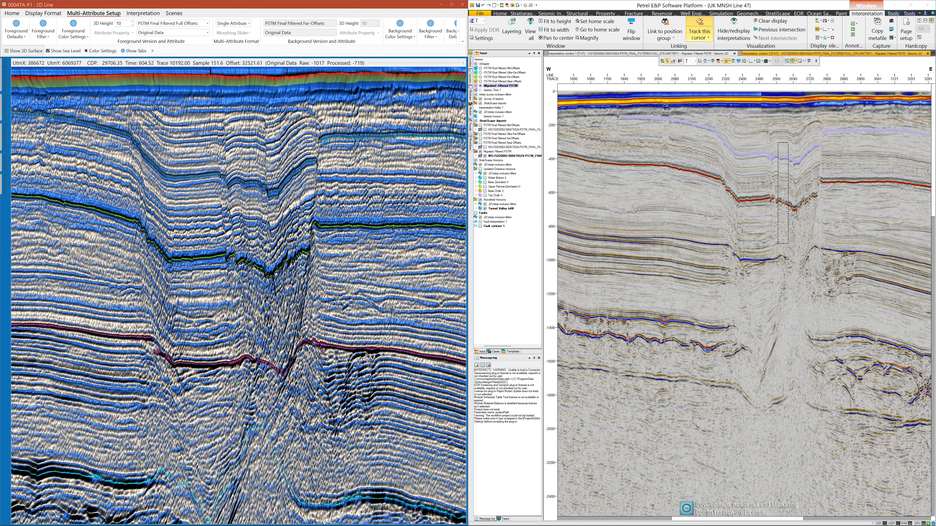
Examine the down-dropped valley structure and its picked horizons side by side in the 2D line view and the Petrel section.
{"action": "scroll", "coordinate": [249, 246], "scroll_direction": "down", "scroll_amount": 1}
{"action": "middle_click_drag", "start_coordinate": [249, 246], "coordinate": [265, 214]}
{"action": "scroll", "coordinate": [745, 258], "scroll_direction": "up", "scroll_amount": 2}
{"action": "middle_click_drag", "start_coordinate": [744, 258], "coordinate": [765, 314]}
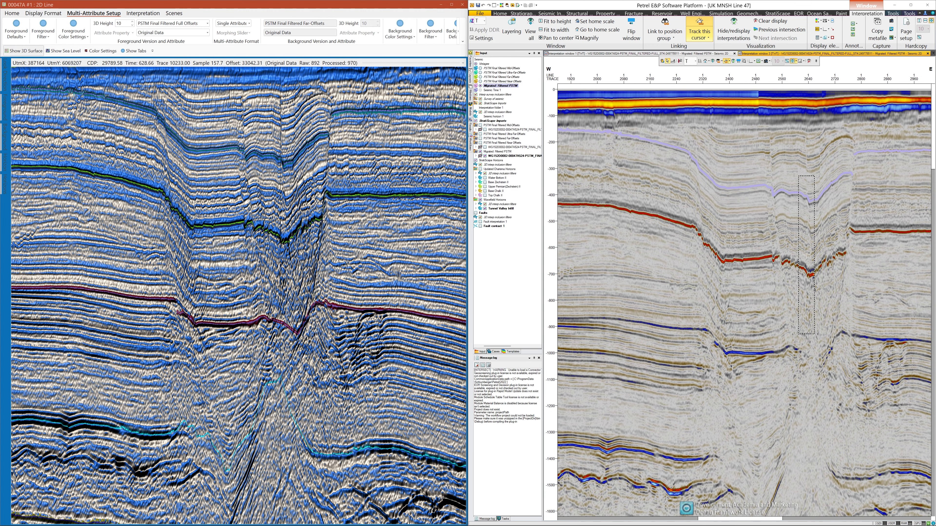
{"action": "left_click_drag", "start_coordinate": [281, 222], "coordinate": [274, 209]}
{"action": "middle_click_drag", "start_coordinate": [323, 210], "coordinate": [312, 247]}
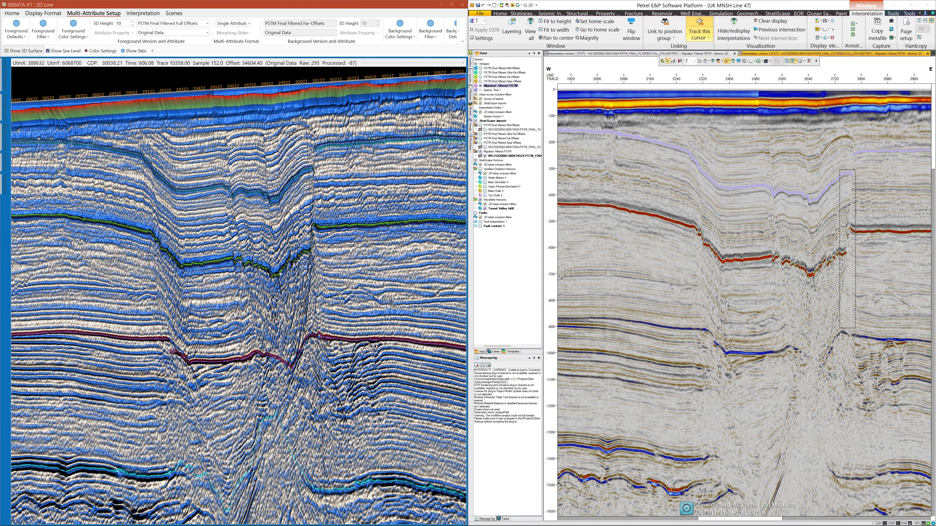
{"action": "left_click_drag", "start_coordinate": [317, 268], "coordinate": [286, 276]}
{"action": "left_click_drag", "start_coordinate": [253, 328], "coordinate": [245, 313]}
Compare the shallow reflectors and small faults above the valley in close-up in both views, ending with a wider Petrel section.
{"action": "scroll", "coordinate": [811, 166], "scroll_direction": "up", "scroll_amount": 4}
{"action": "middle_click_drag", "start_coordinate": [811, 166], "coordinate": [792, 295]}
{"action": "scroll", "coordinate": [240, 155], "scroll_direction": "down", "scroll_amount": 2}
{"action": "scroll", "coordinate": [237, 166], "scroll_direction": "up", "scroll_amount": 2}
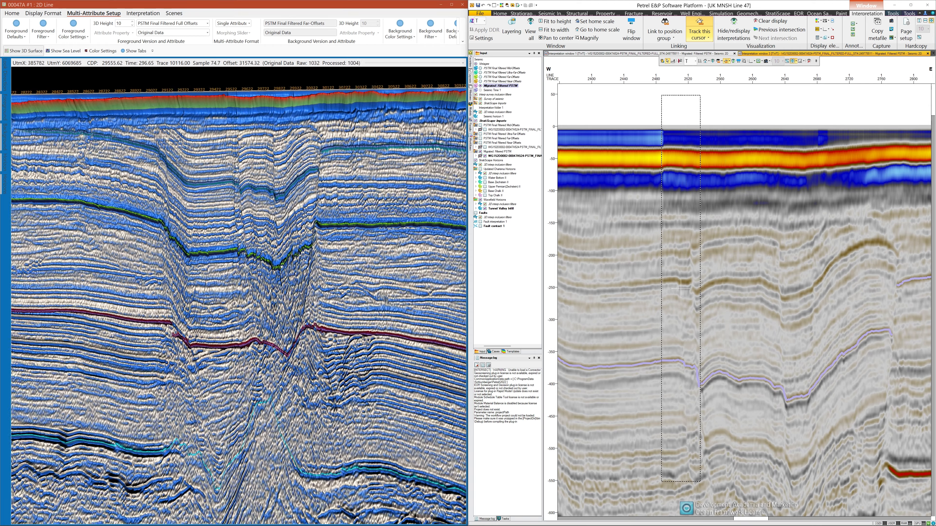
{"action": "scroll", "coordinate": [236, 166], "scroll_direction": "up", "scroll_amount": 2}
{"action": "middle_click_drag", "start_coordinate": [244, 203], "coordinate": [272, 322]}
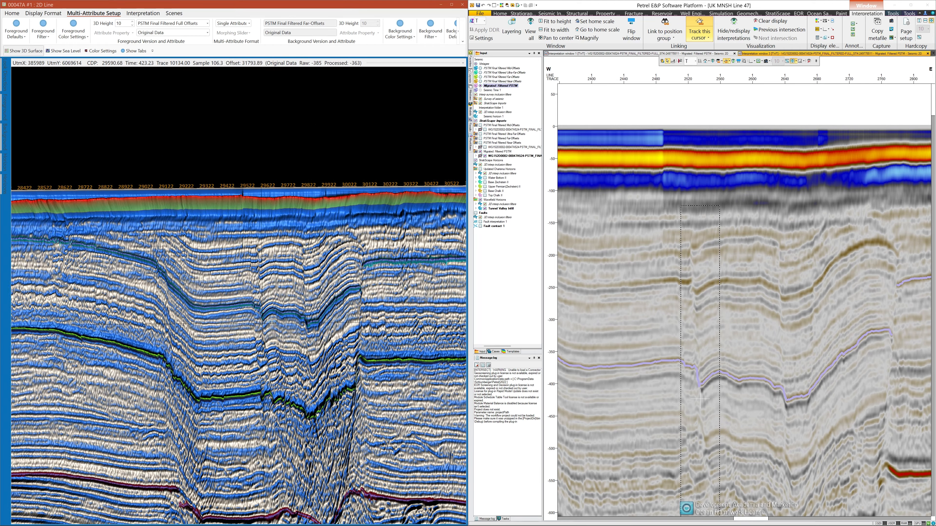
{"action": "left_click_drag", "start_coordinate": [272, 322], "coordinate": [243, 332]}
{"action": "scroll", "coordinate": [258, 314], "scroll_direction": "up", "scroll_amount": 4}
{"action": "left_click_drag", "start_coordinate": [336, 313], "coordinate": [347, 353]}
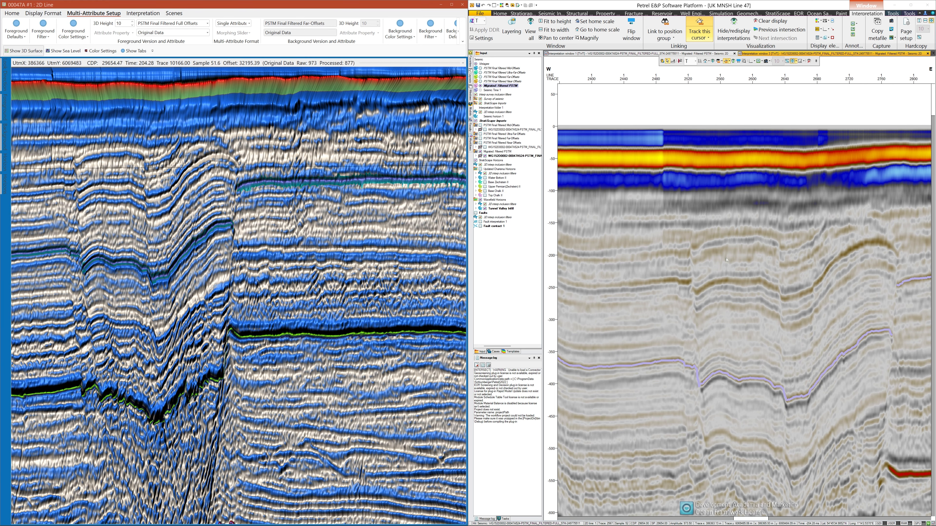
{"action": "scroll", "coordinate": [735, 245], "scroll_direction": "up", "scroll_amount": 2}
{"action": "scroll", "coordinate": [736, 244], "scroll_direction": "down", "scroll_amount": 6}
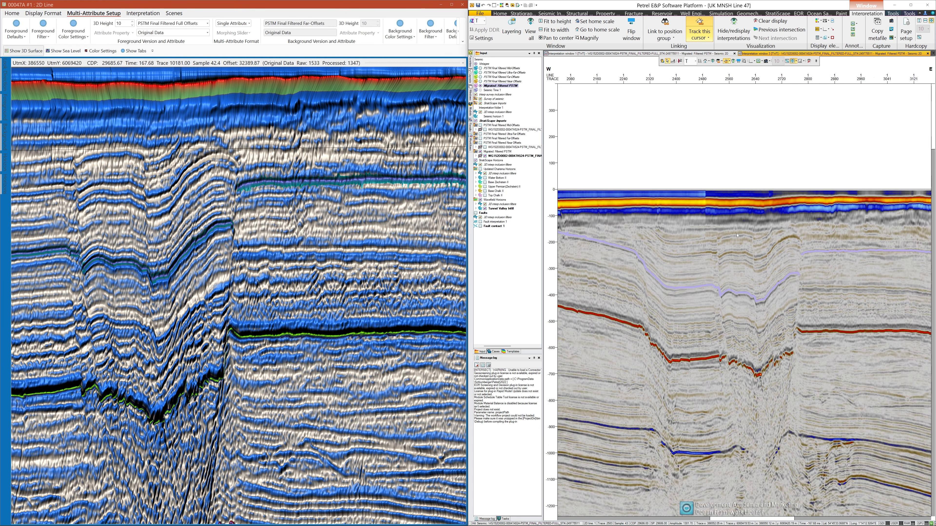
{"action": "middle_click_drag", "start_coordinate": [800, 256], "coordinate": [837, 163]}
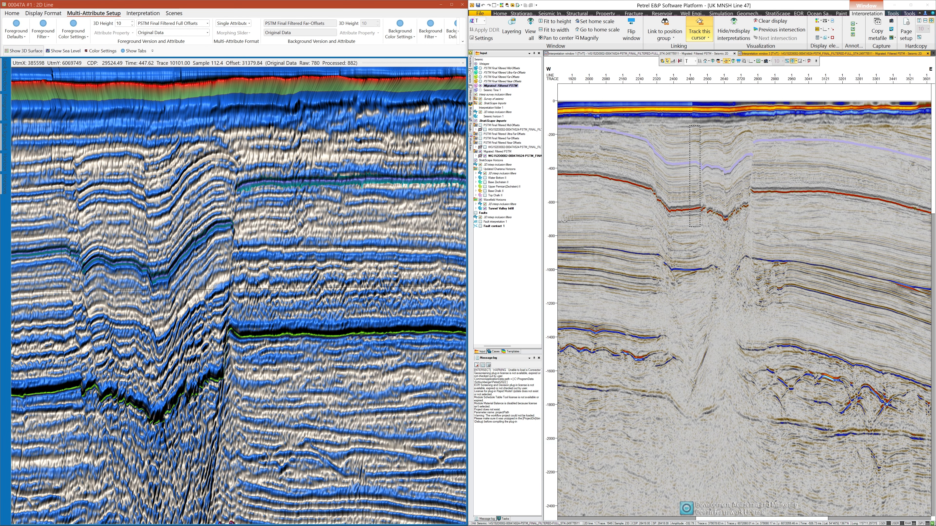